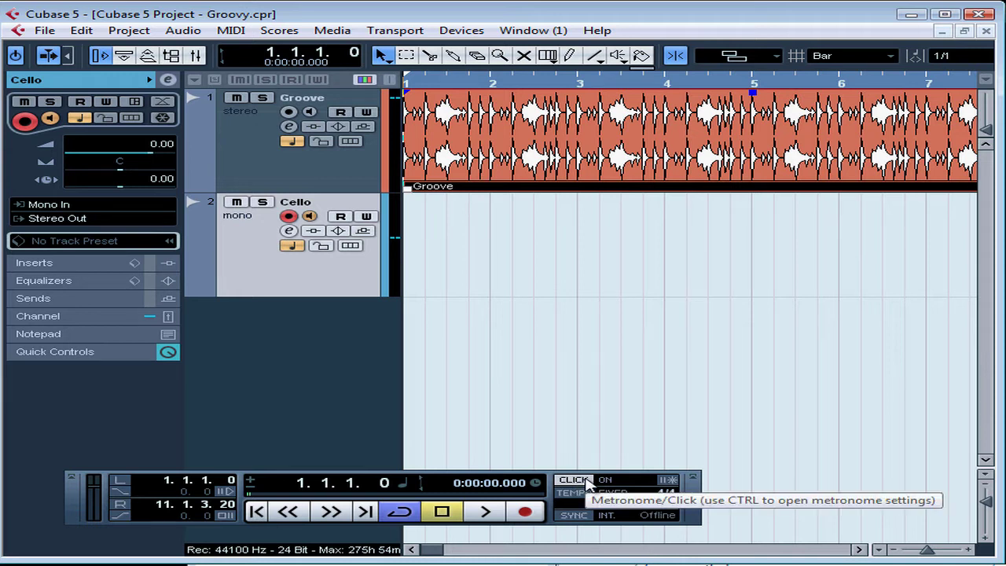
# - Review the metronome setup and play the project from the start to hear the click with the Groove track, stopping just past bar 5
pyautogui.click(668, 480)
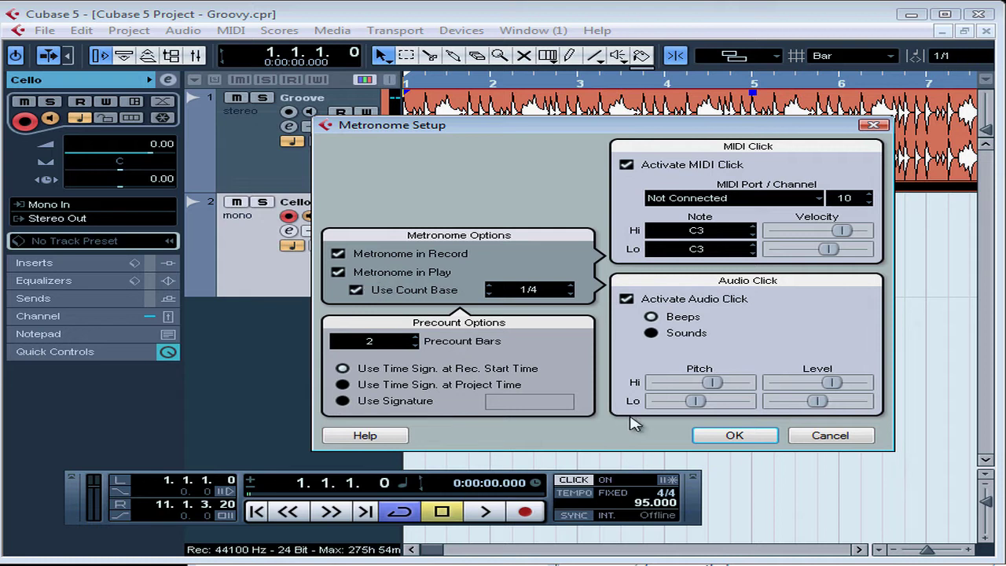
pyautogui.click(734, 436)
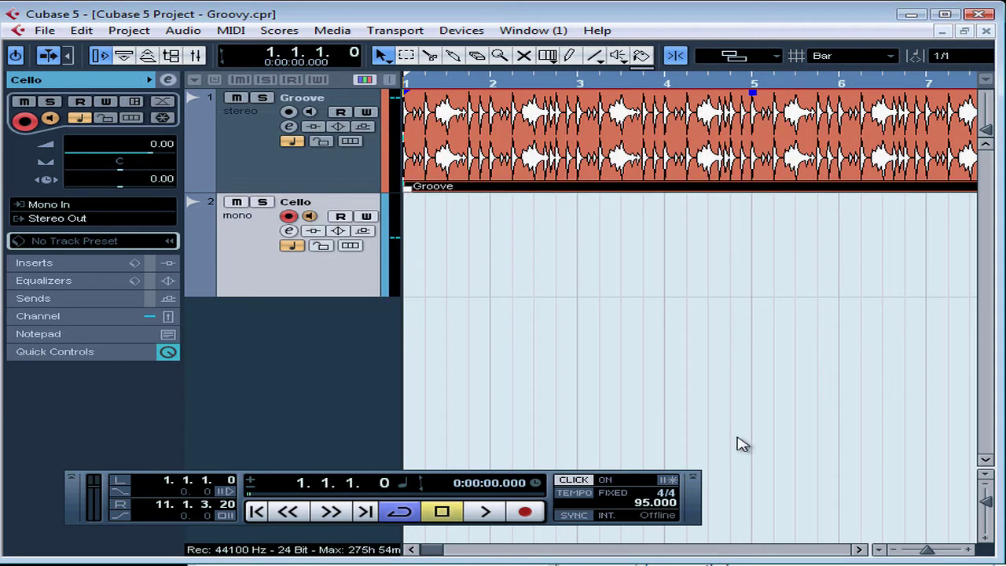
pyautogui.click(484, 512)
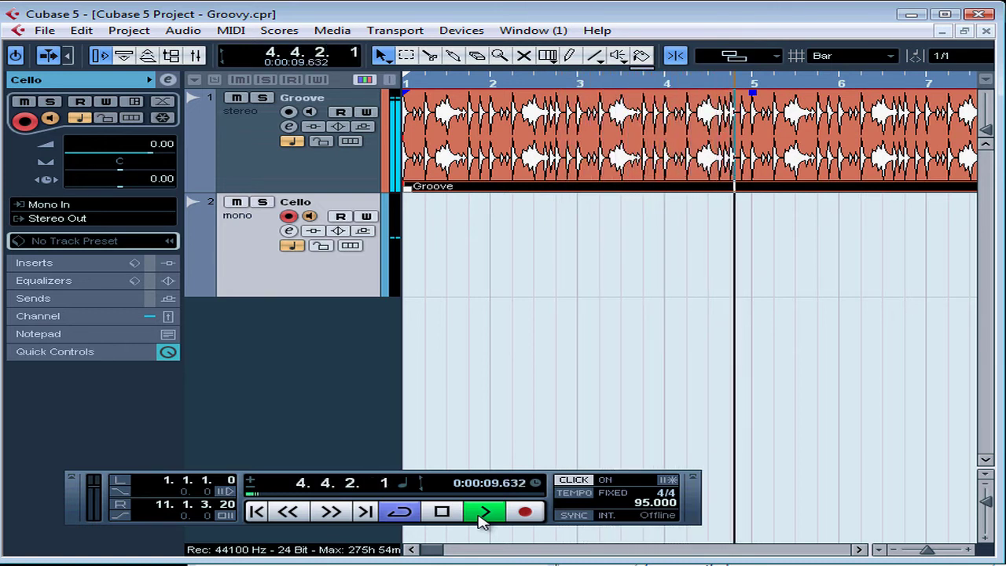
pyautogui.click(442, 512)
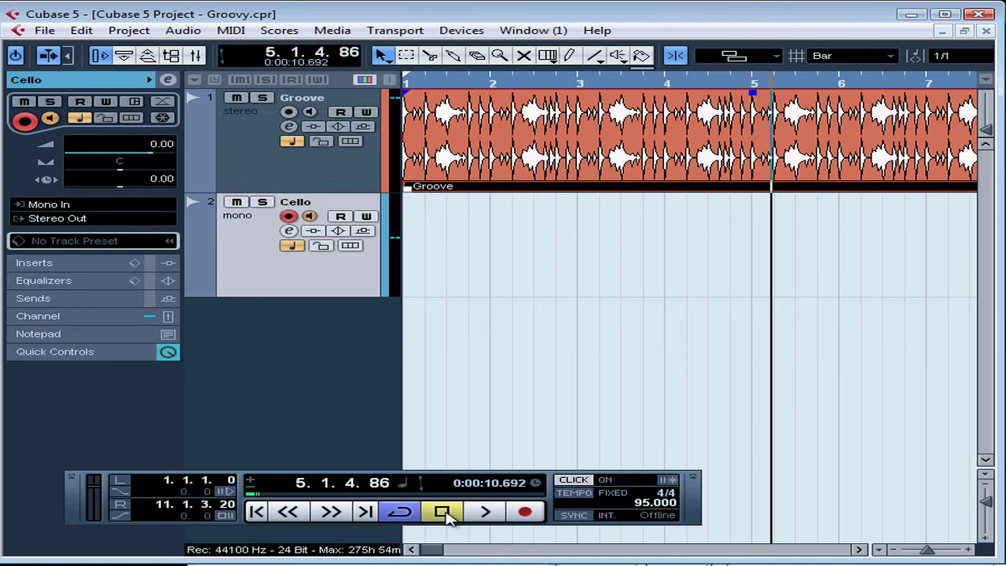
# - Place the project cursor at bar 9 and repeat the Groove event with a count of 4 as shared copies
pyautogui.click(879, 550)
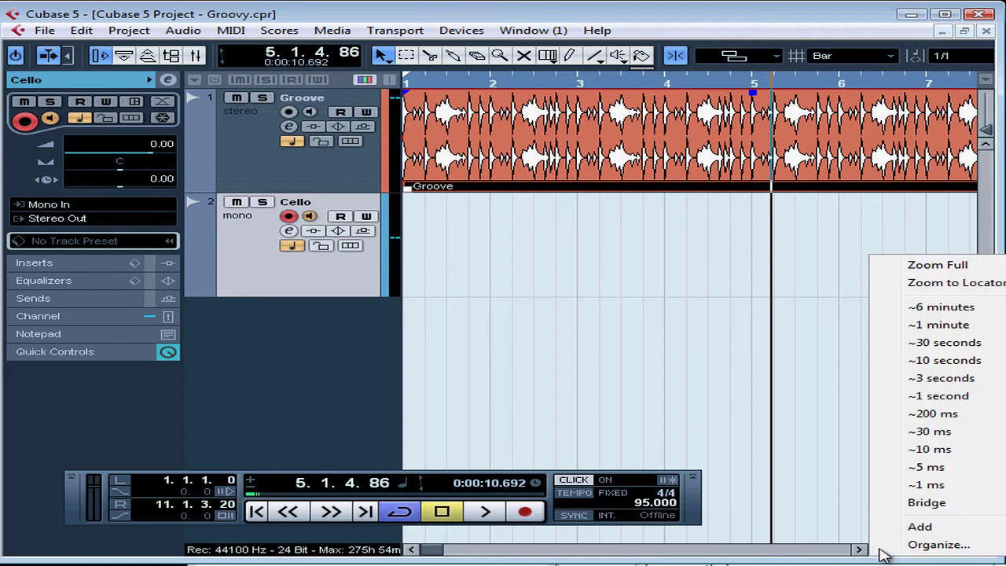
pyautogui.click(969, 269)
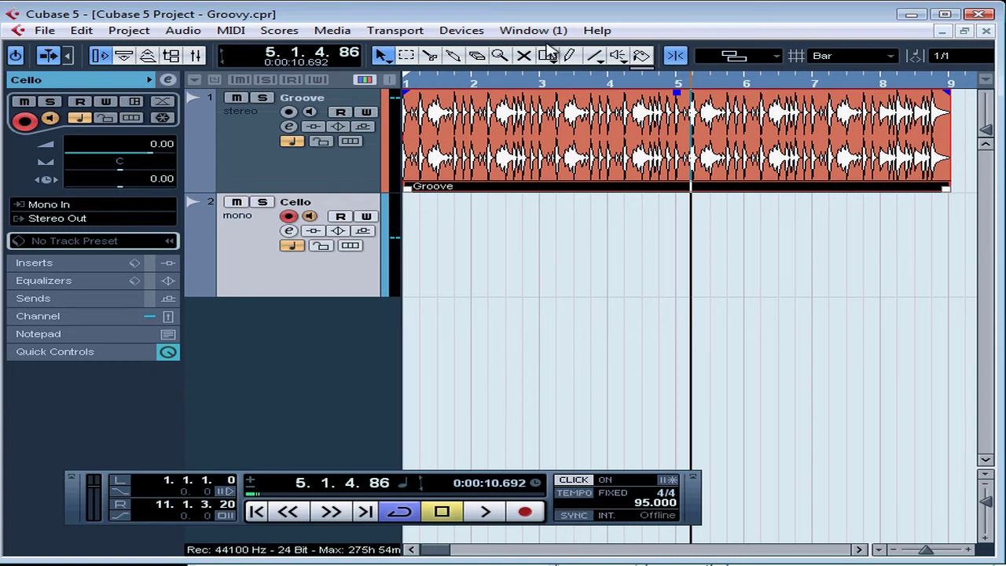
pyautogui.click(951, 82)
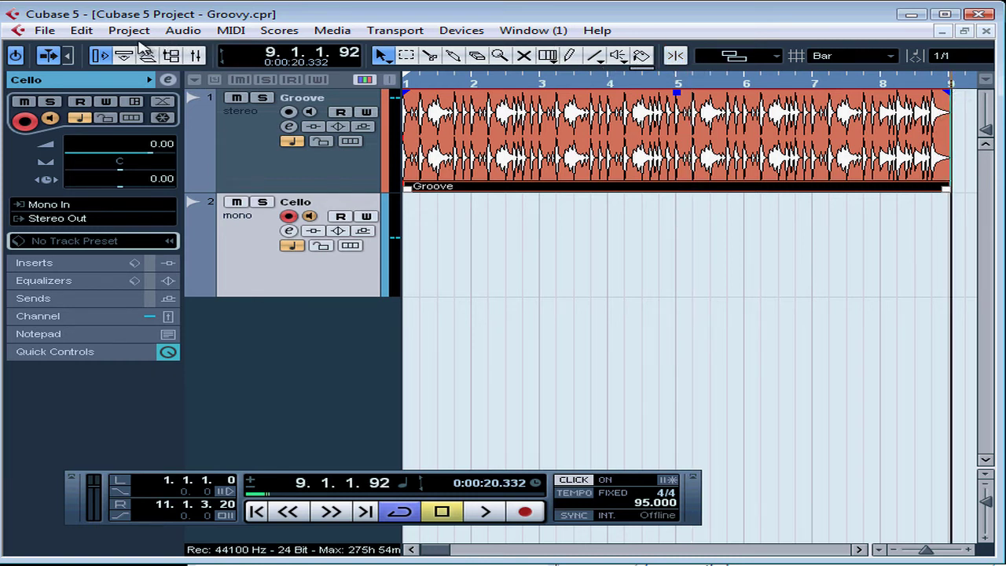
pyautogui.click(82, 31)
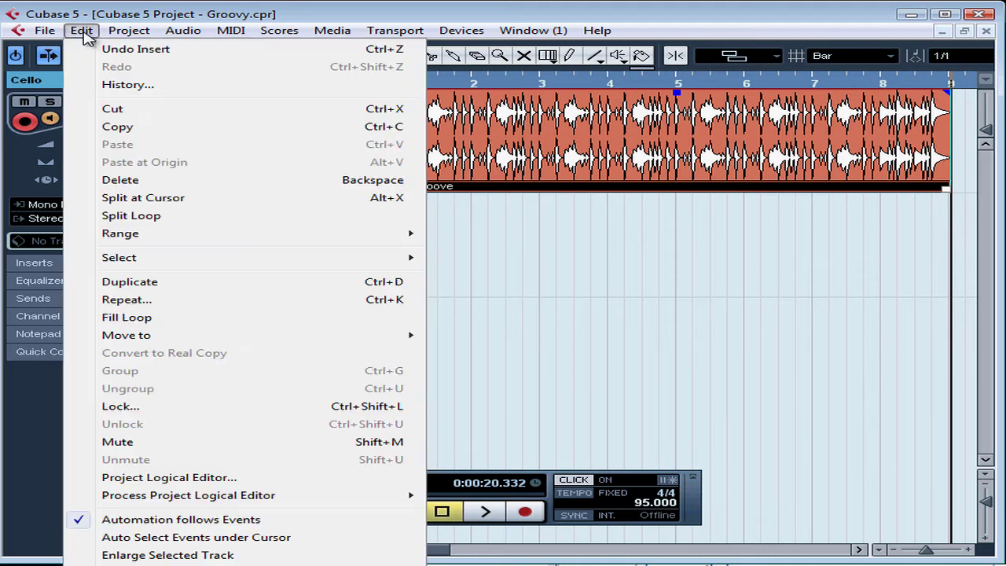
pyautogui.click(126, 300)
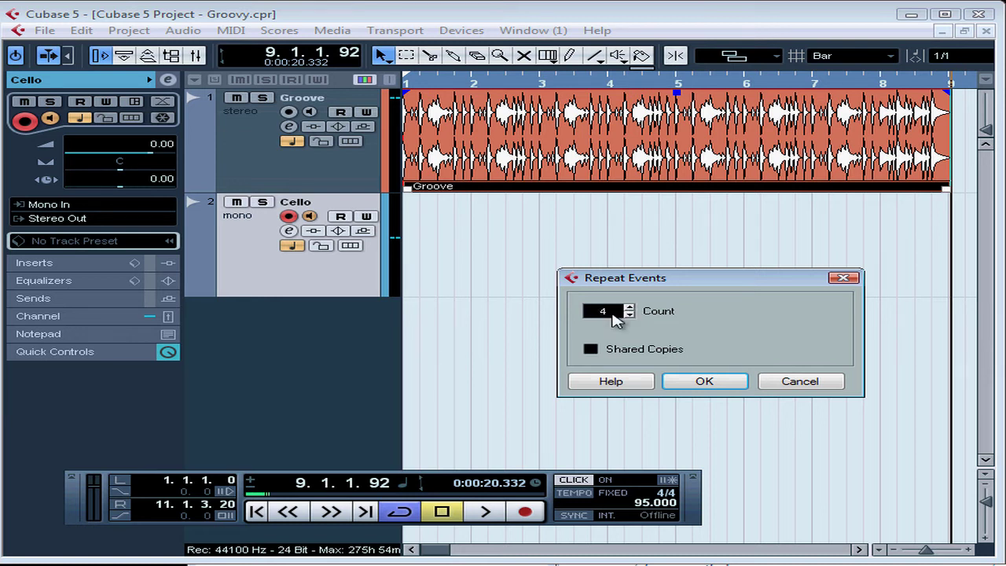
pyautogui.click(590, 348)
pyautogui.click(703, 383)
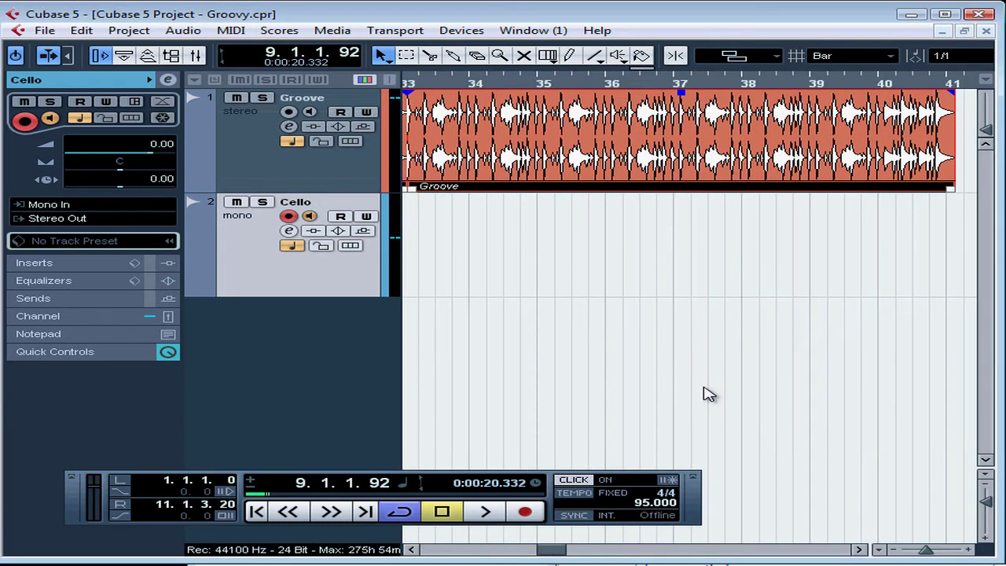
# - Examine the whole row of repeated Groove events and check the project time near their end around bar 41
pyautogui.click(877, 549)
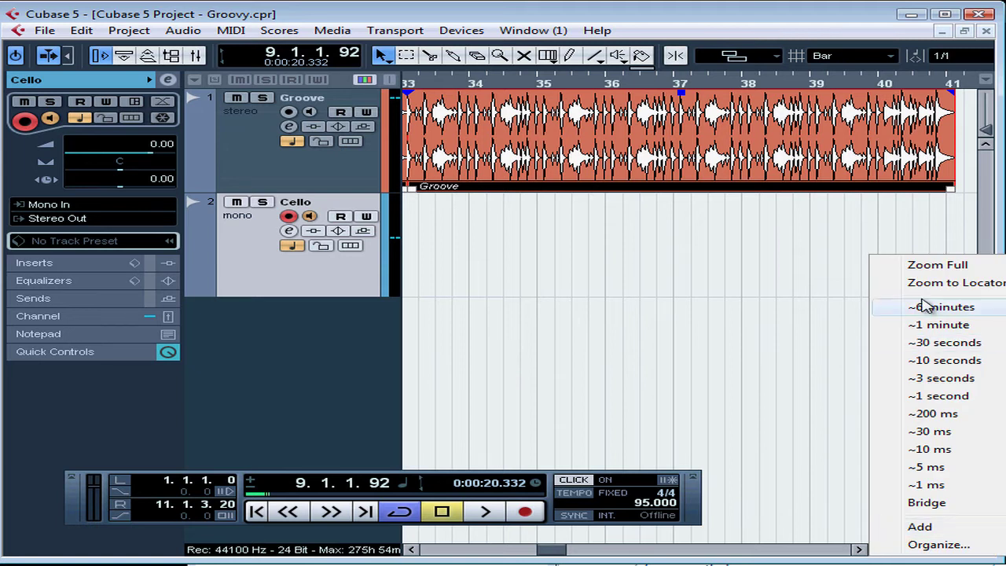
pyautogui.click(911, 266)
pyautogui.click(823, 264)
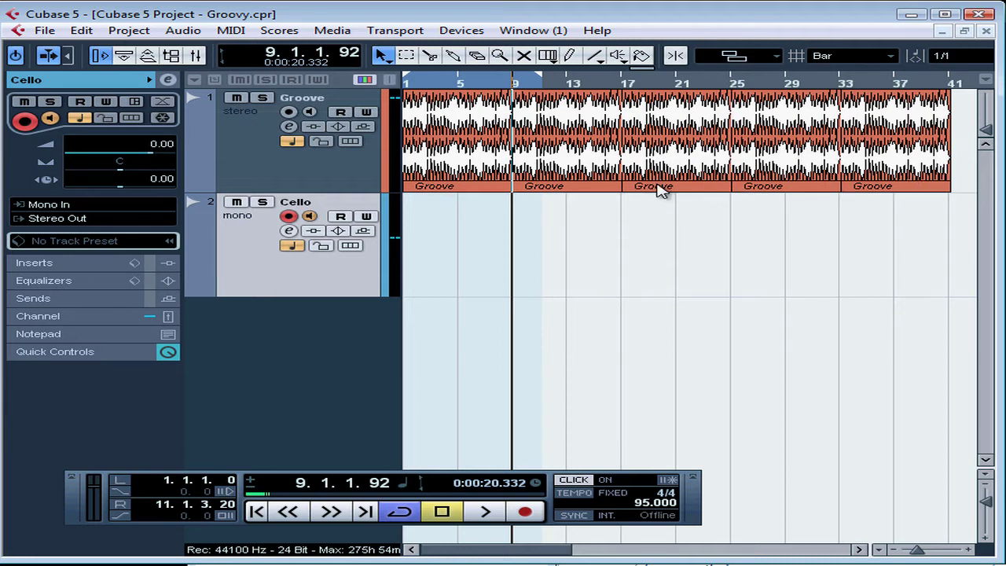
pyautogui.moveTo(958, 85); pyautogui.dragTo(876, 155)
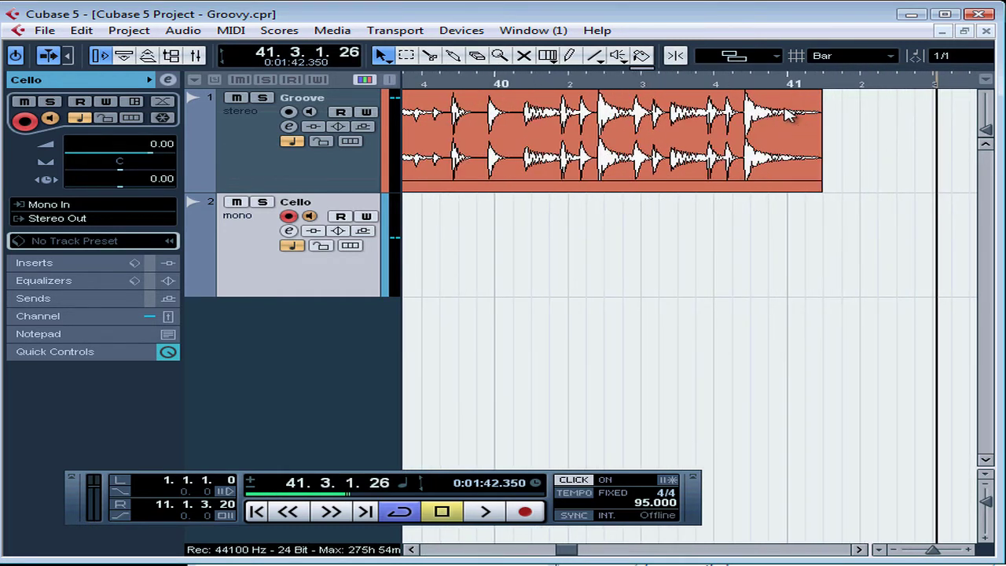
pyautogui.moveTo(778, 83); pyautogui.dragTo(731, 28)
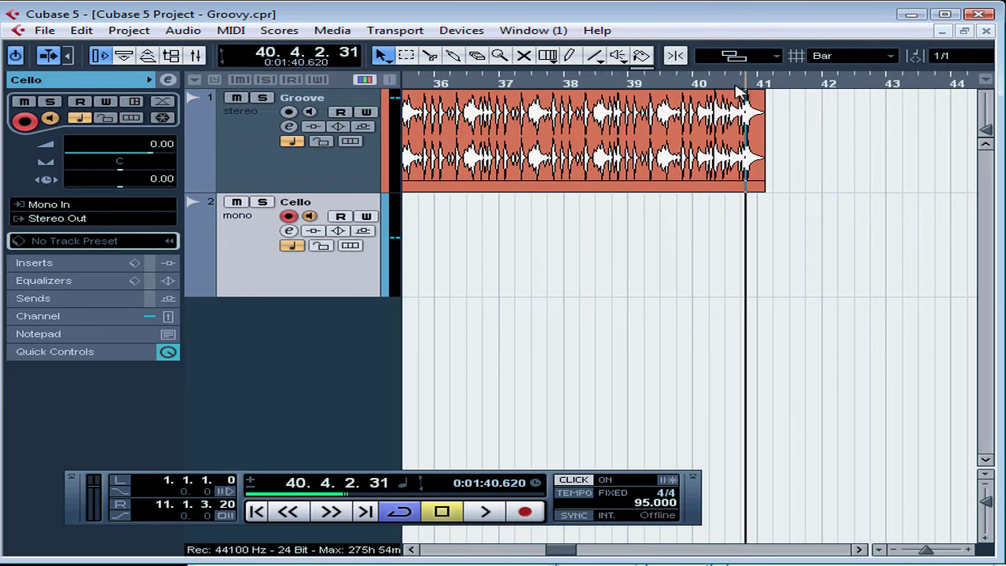
pyautogui.moveTo(734, 85); pyautogui.dragTo(723, 31)
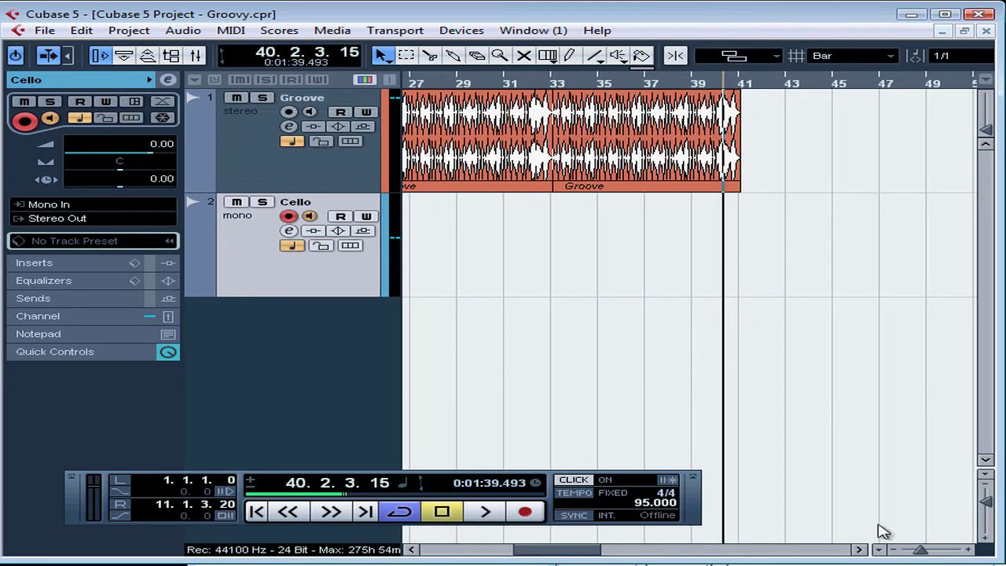
pyautogui.click(877, 549)
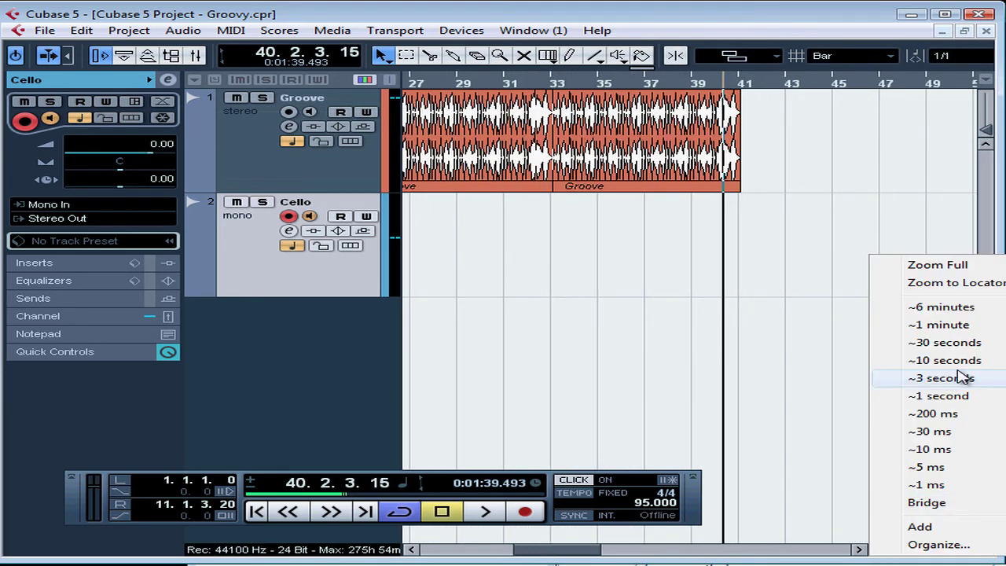
pyautogui.click(946, 267)
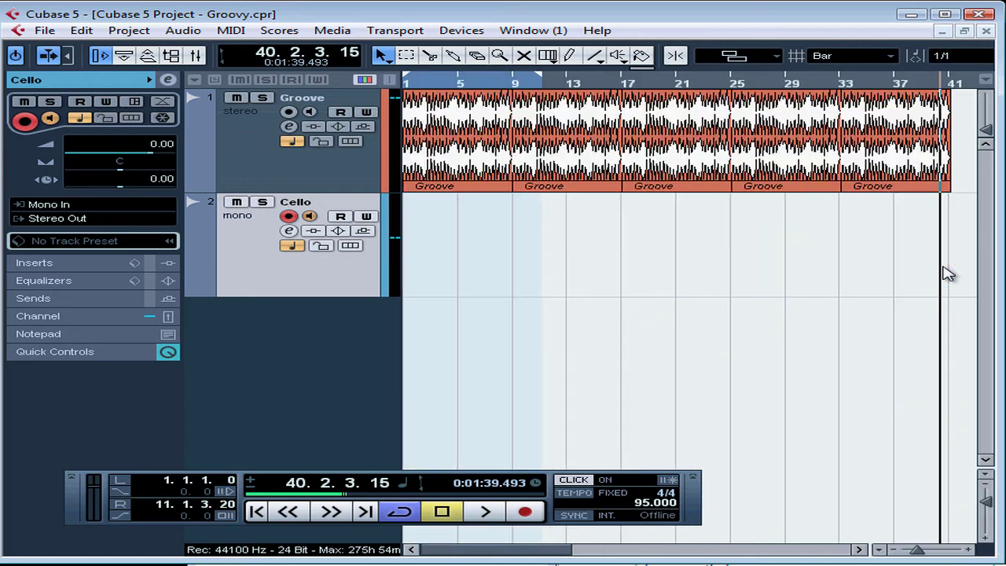
# - Delete the last Groove copy, the one starting at bar 33
pyautogui.click(925, 181)
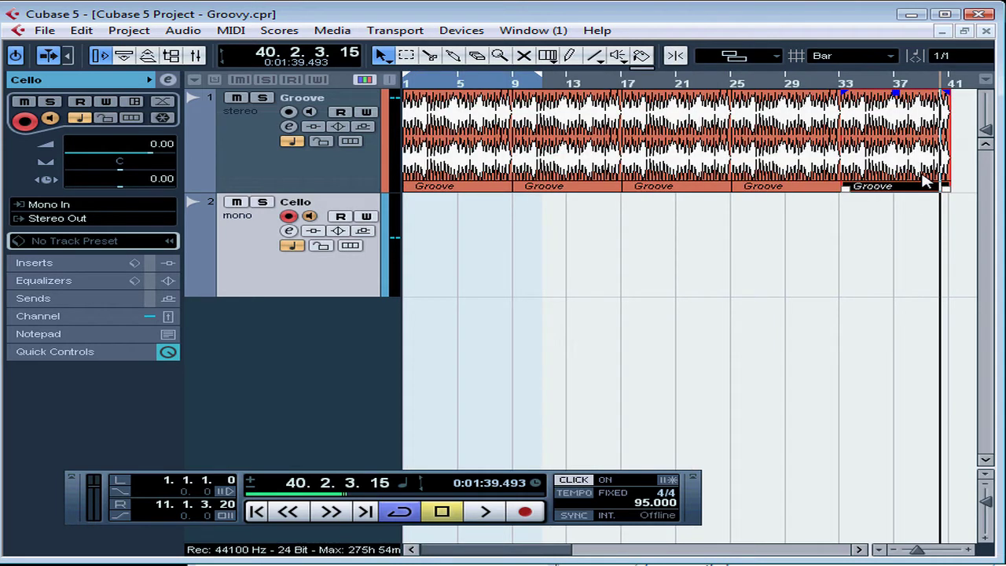
pyautogui.press('Delete')
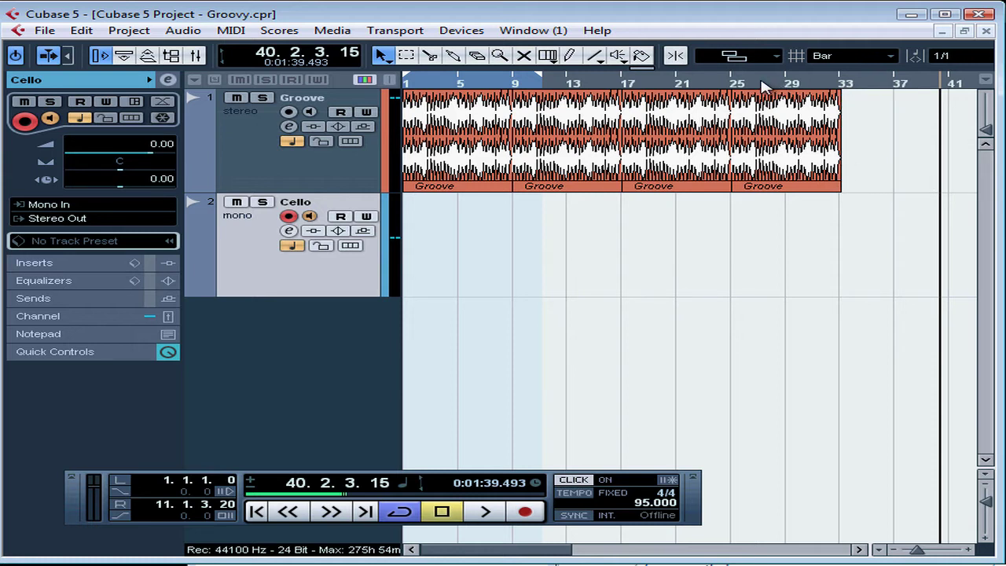
pyautogui.rightClick(766, 86)
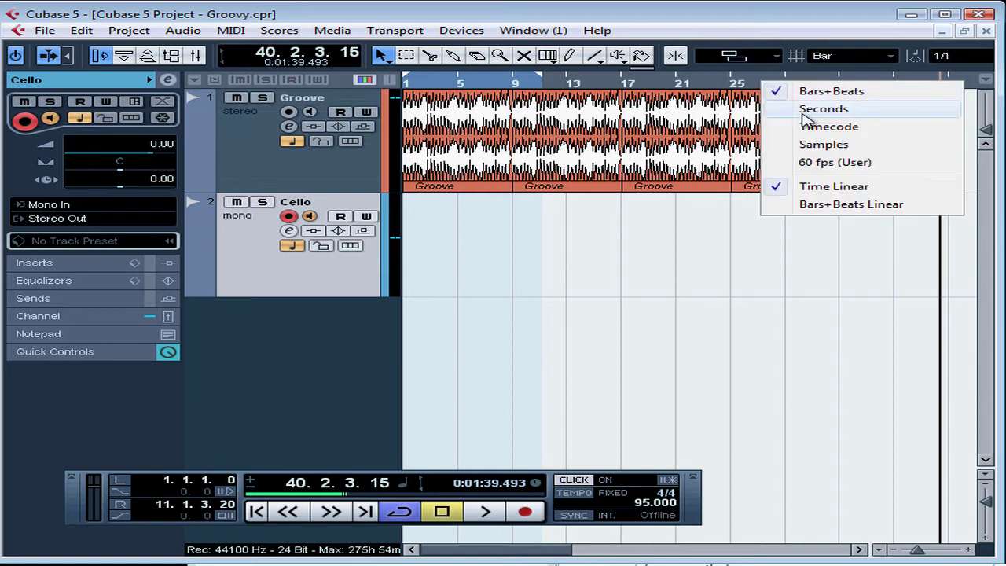
pyautogui.click(635, 327)
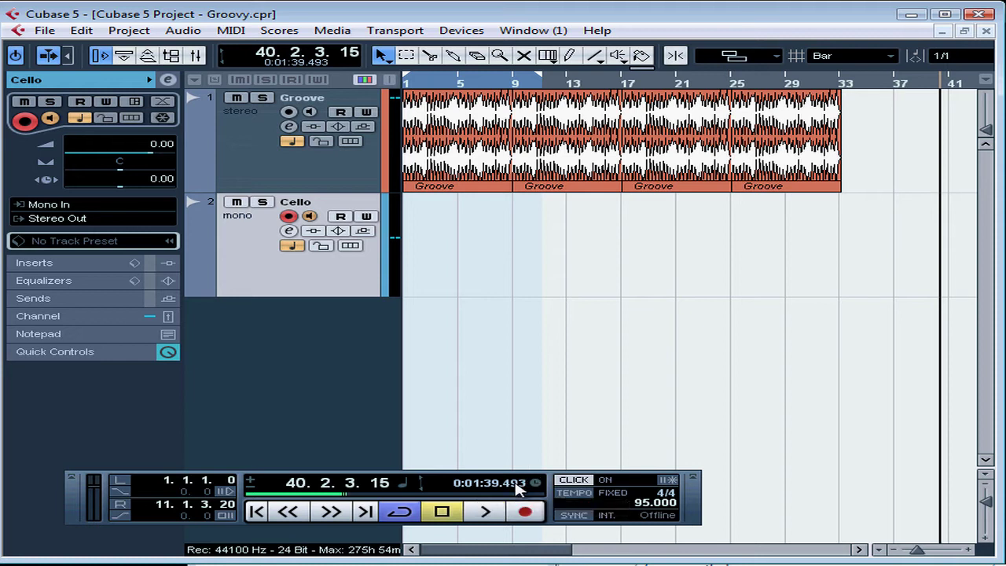
# - Turn off Metronome in Play in the metronome setup
pyautogui.click(668, 481)
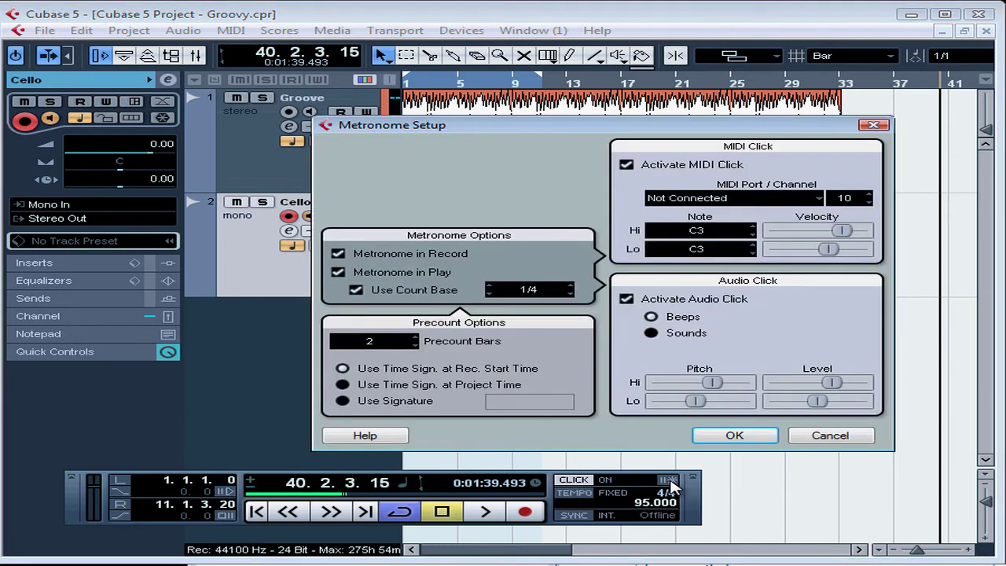
pyautogui.click(340, 276)
pyautogui.click(736, 443)
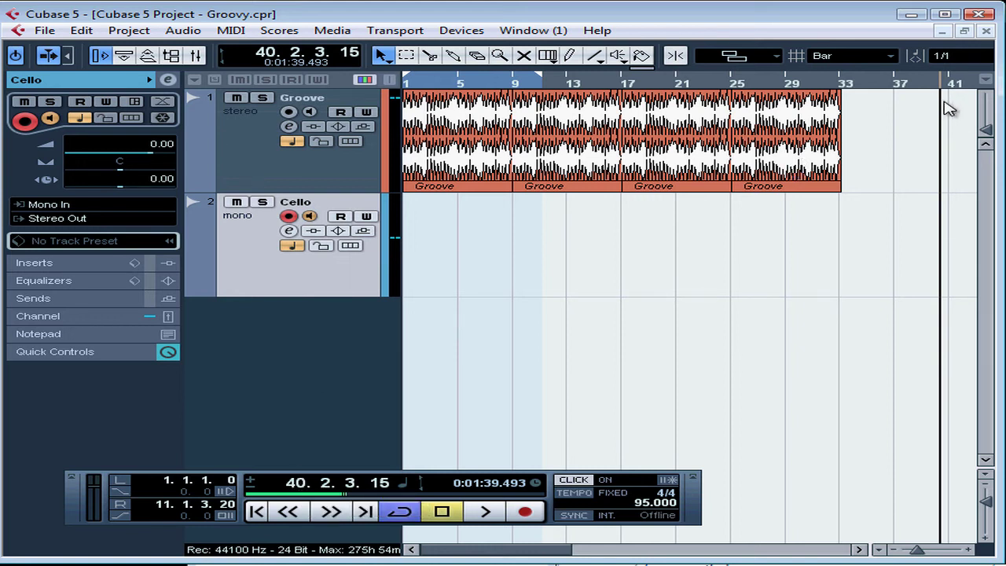
# - Return the project cursor to the start and reset the Stereo Out clip indicator in the mixer
pyautogui.click(256, 511)
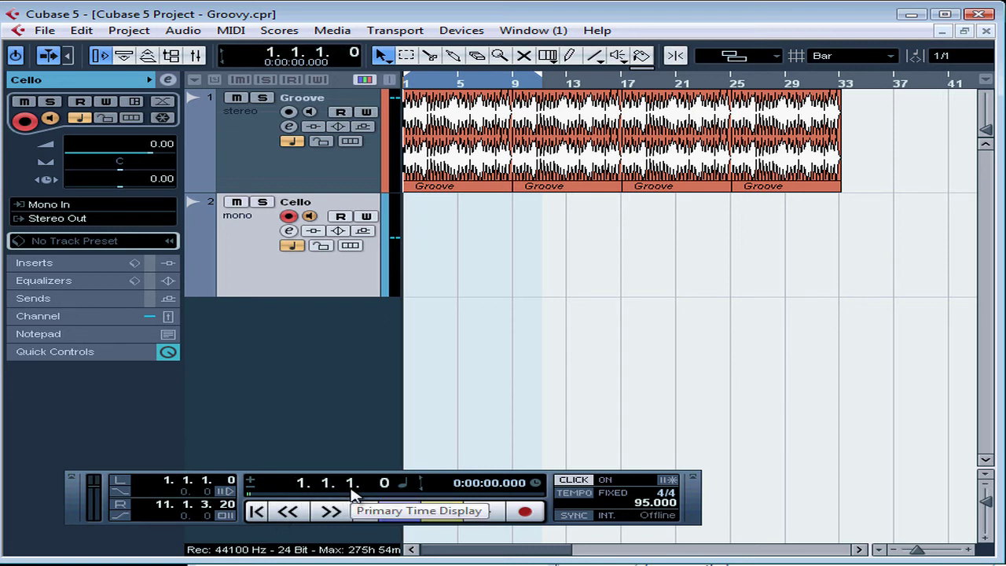
pyautogui.press('F3')
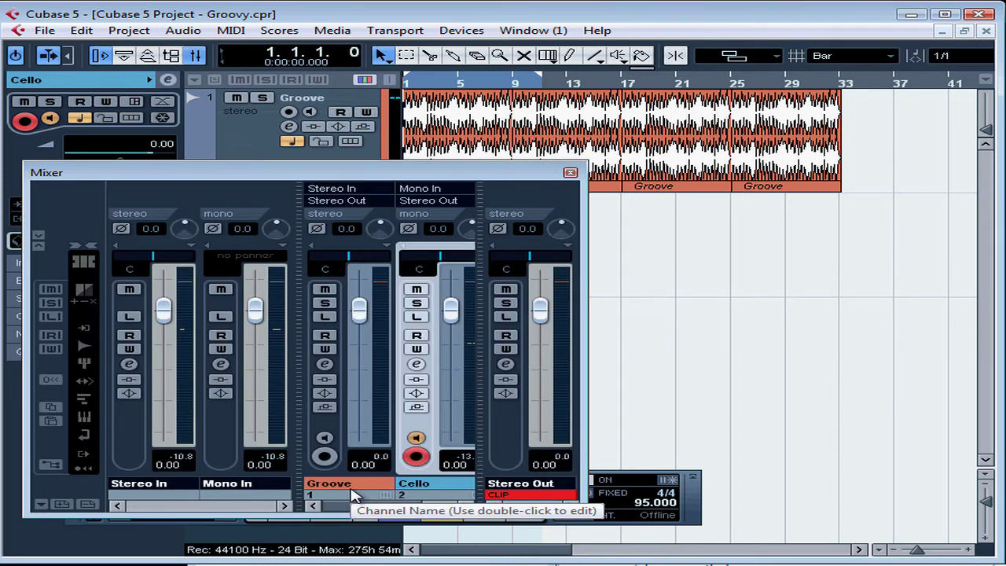
pyautogui.click(518, 495)
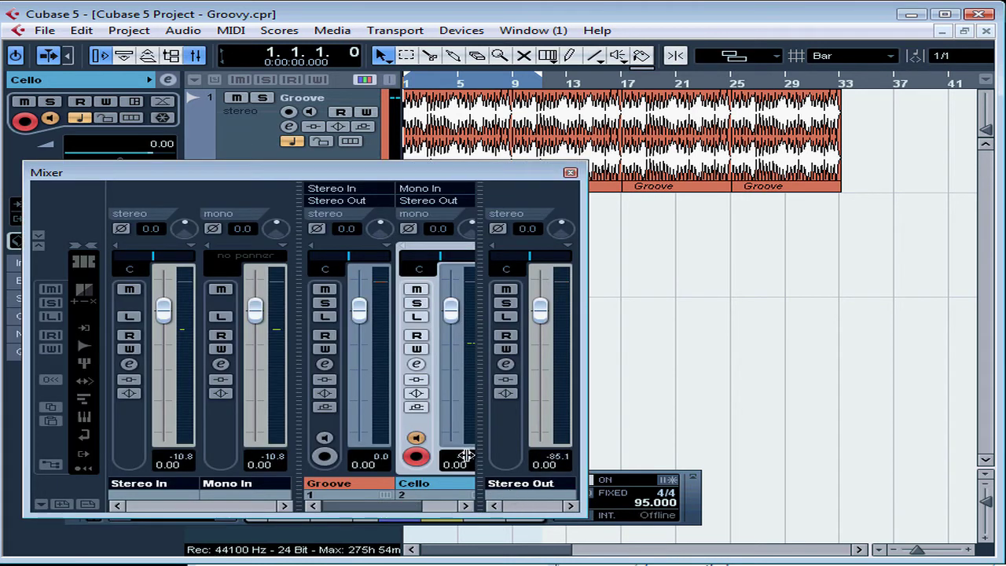
# - Mute the Groove track and reset the Mono In peak meter in the mixer to check the input level, closing the mixer when done
pyautogui.click(238, 98)
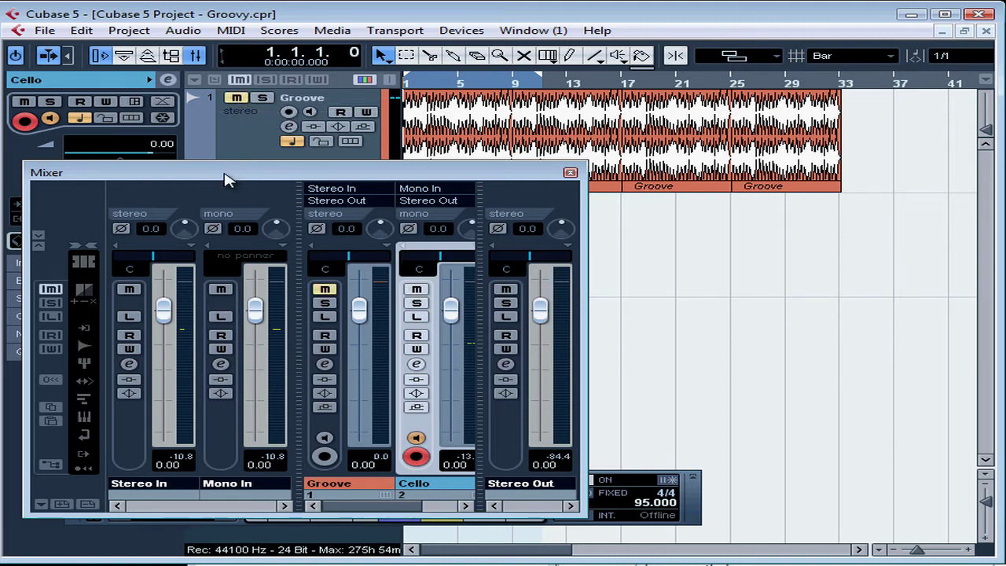
pyautogui.moveTo(227, 178); pyautogui.dragTo(614, 196)
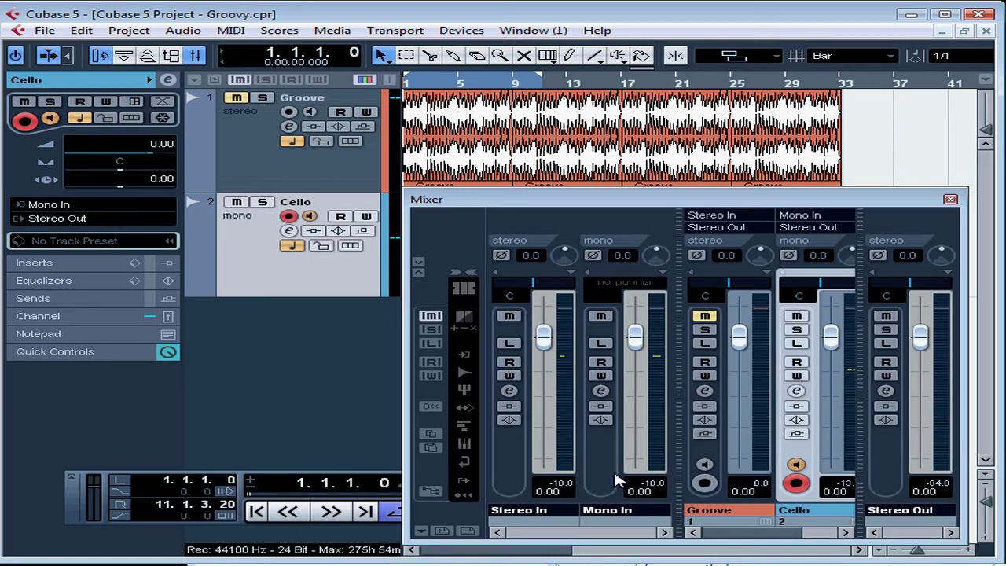
pyautogui.moveTo(640, 202); pyautogui.dragTo(622, 175)
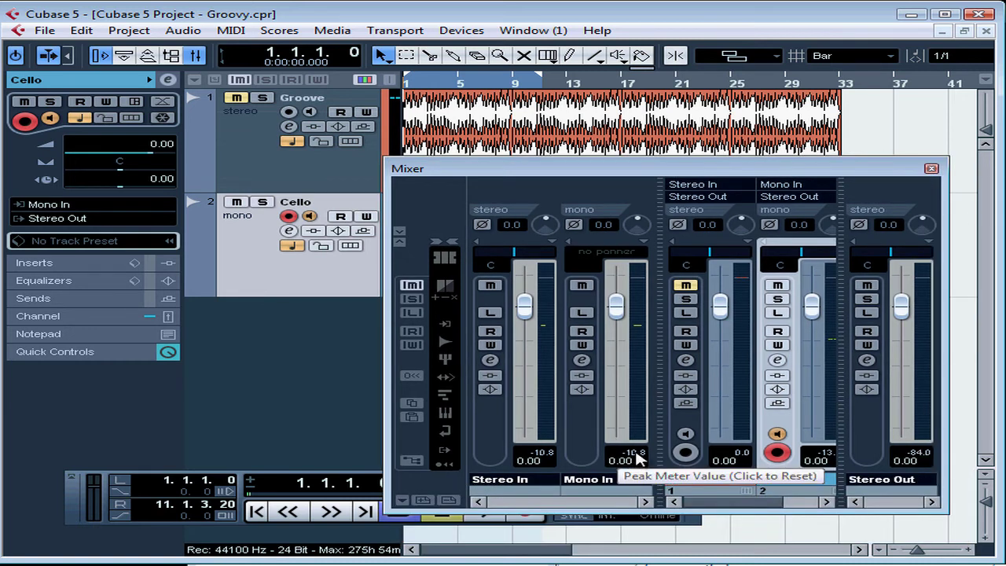
pyautogui.click(635, 453)
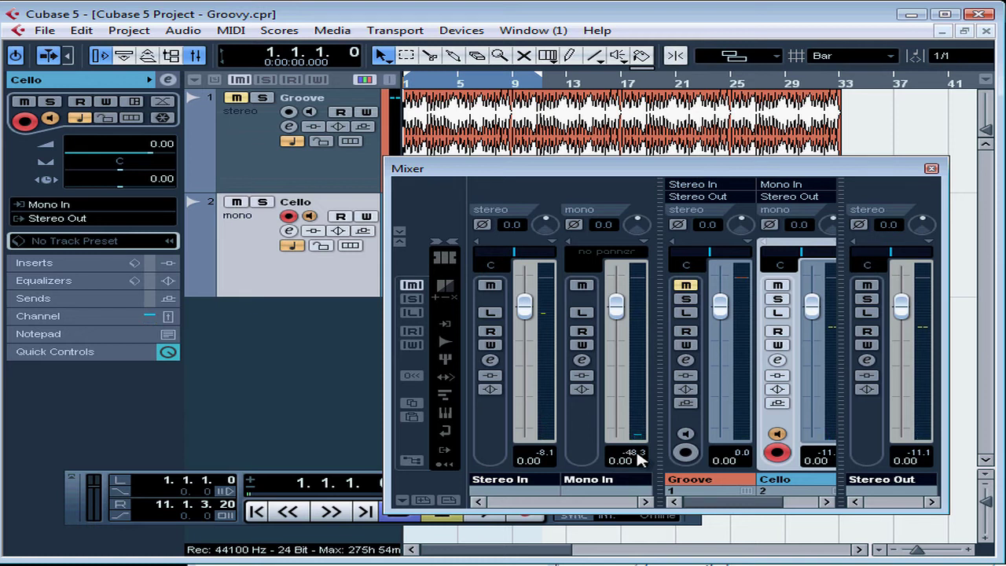
pyautogui.click(931, 168)
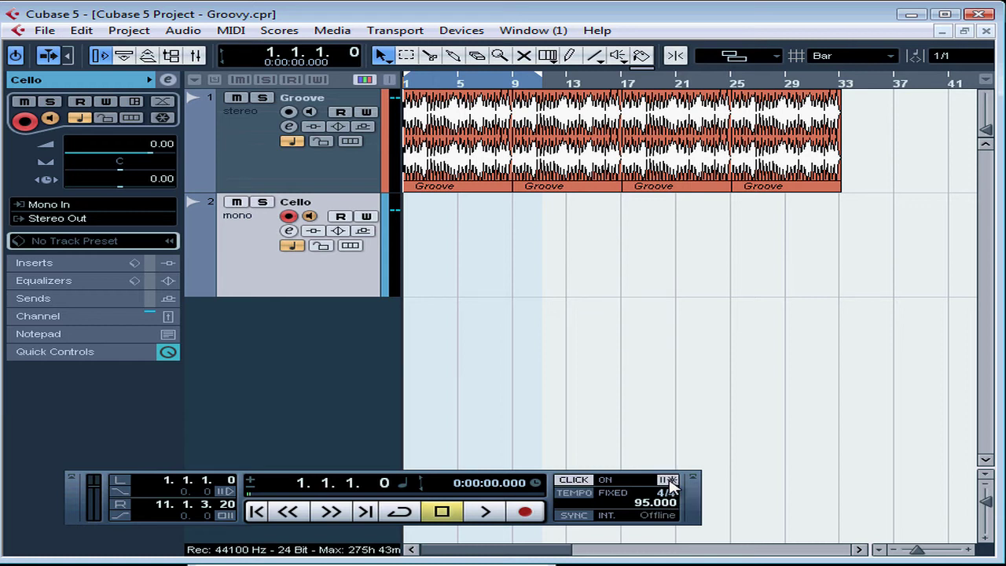
# - Turn off the metronome click and record the cello from bar 1 to about bar 34, just past the end of the groove
pyautogui.click(573, 480)
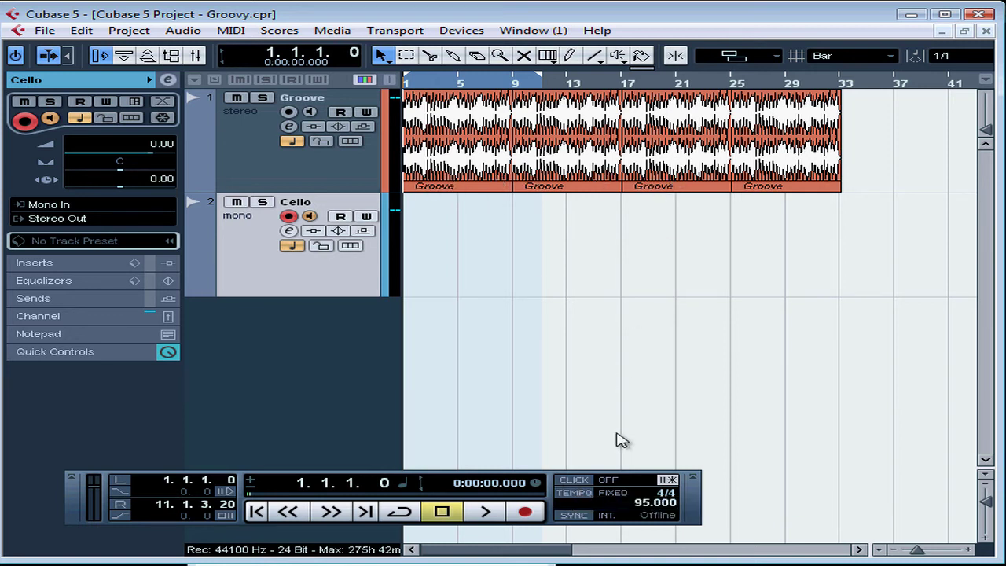
pyautogui.click(532, 520)
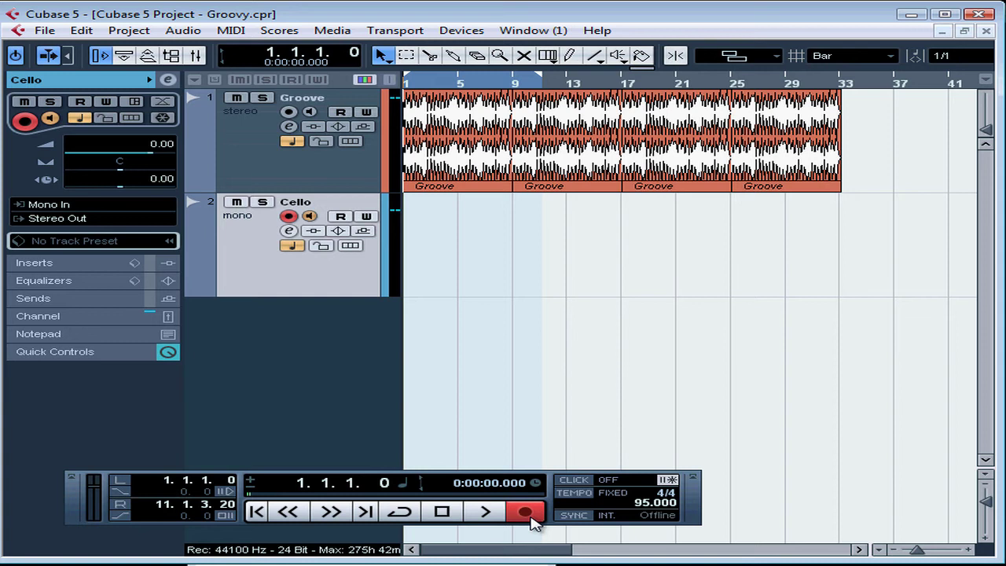
pyautogui.click(525, 512)
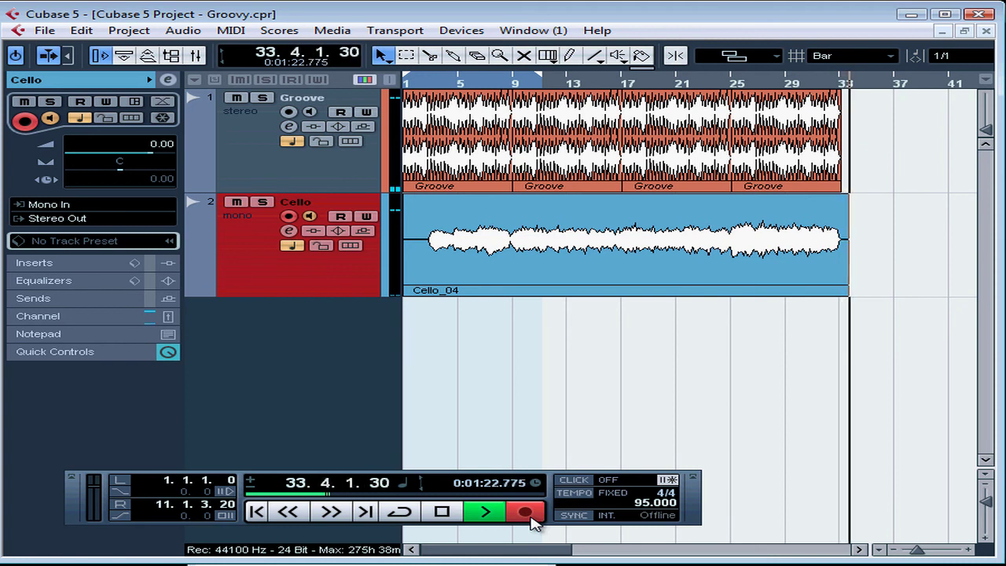
pyautogui.click(442, 512)
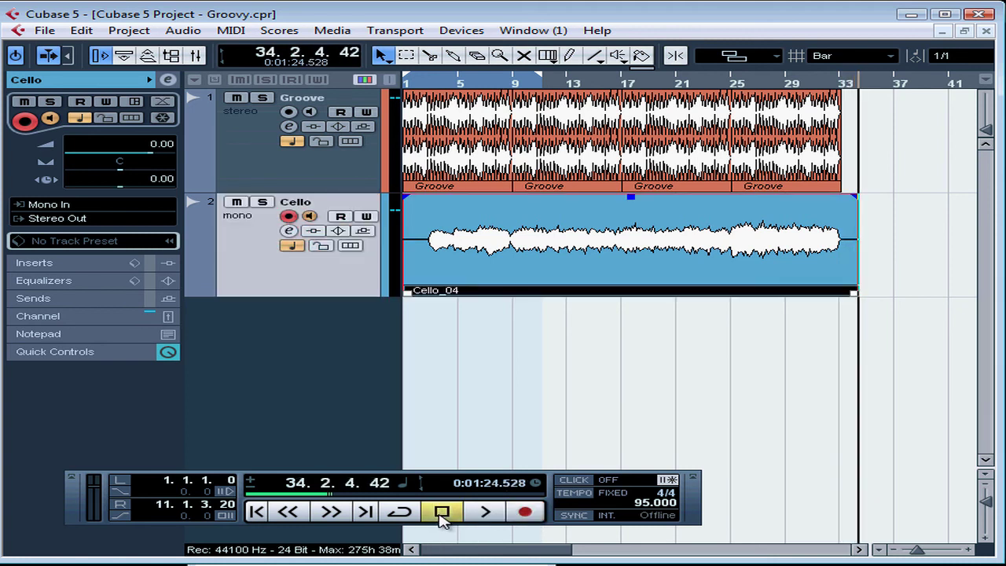
# - Turn off input monitoring on the Cello track and play back the recorded take from the start of the project
pyautogui.click(257, 515)
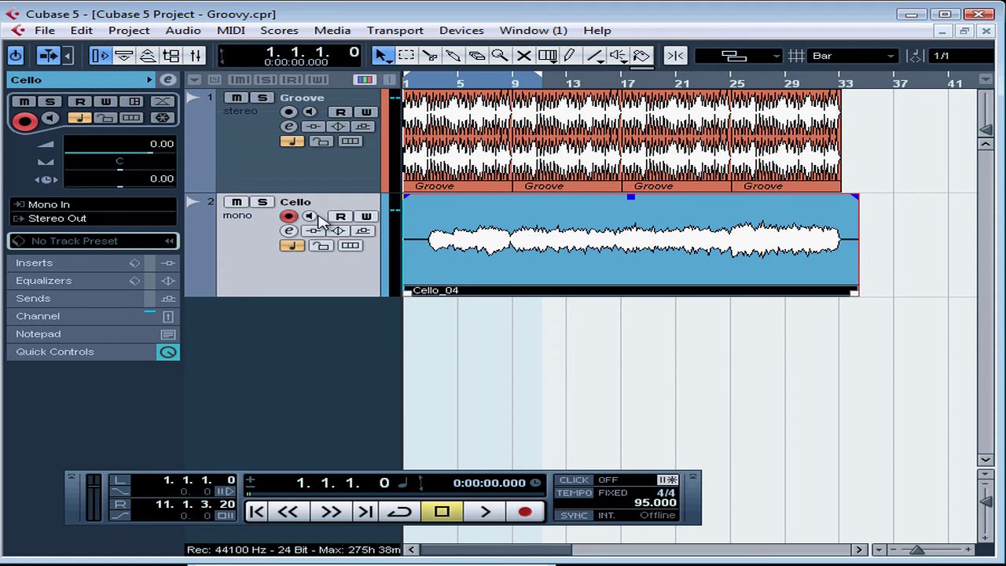
pyautogui.press('space')
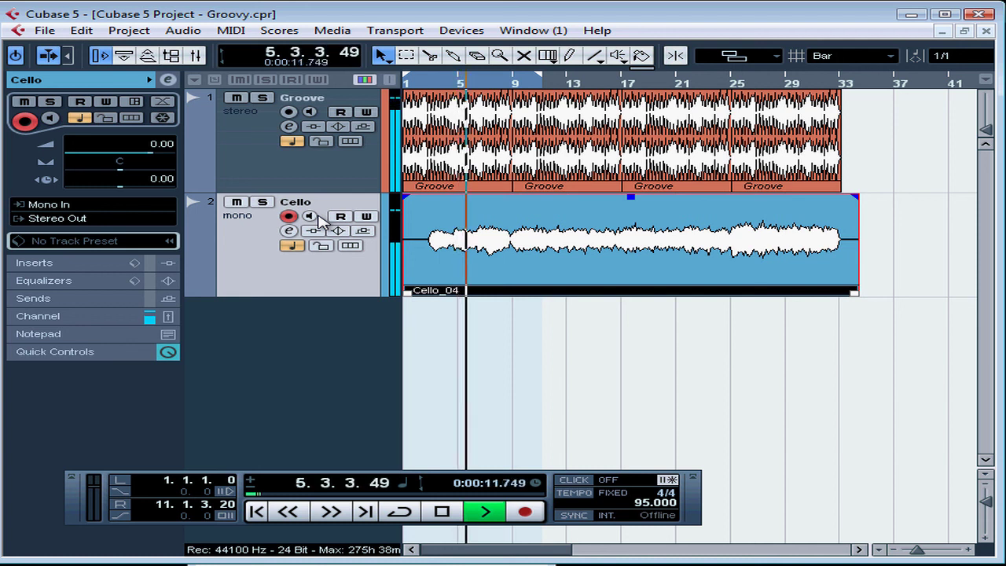
# - Lower the Groove channel fader to -1.63 in the mixer, resetting the Stereo Out clip indicator during playback, and close the mixer
pyautogui.press('F3')
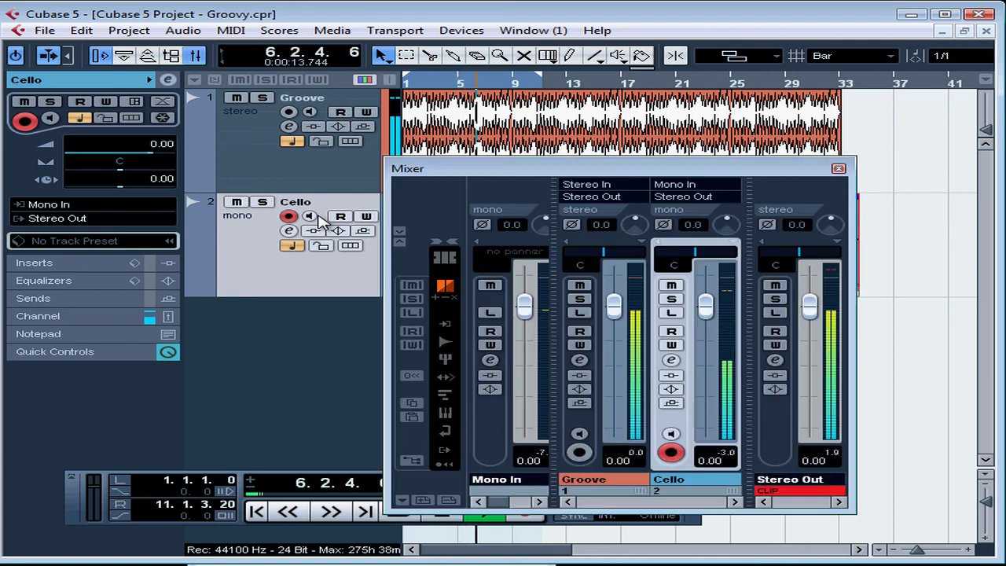
pyautogui.click(816, 489)
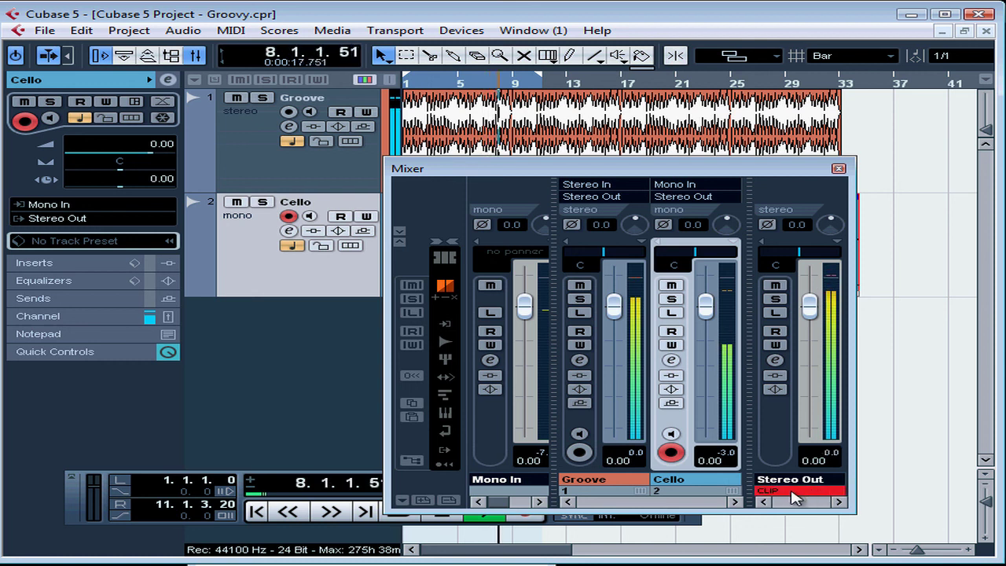
pyautogui.moveTo(611, 311); pyautogui.dragTo(614, 316)
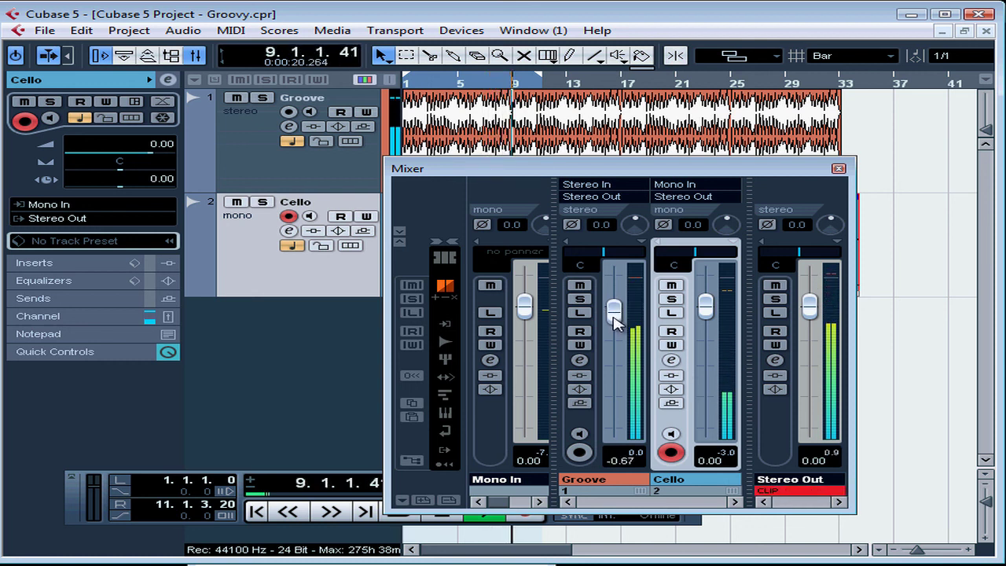
pyautogui.click(779, 492)
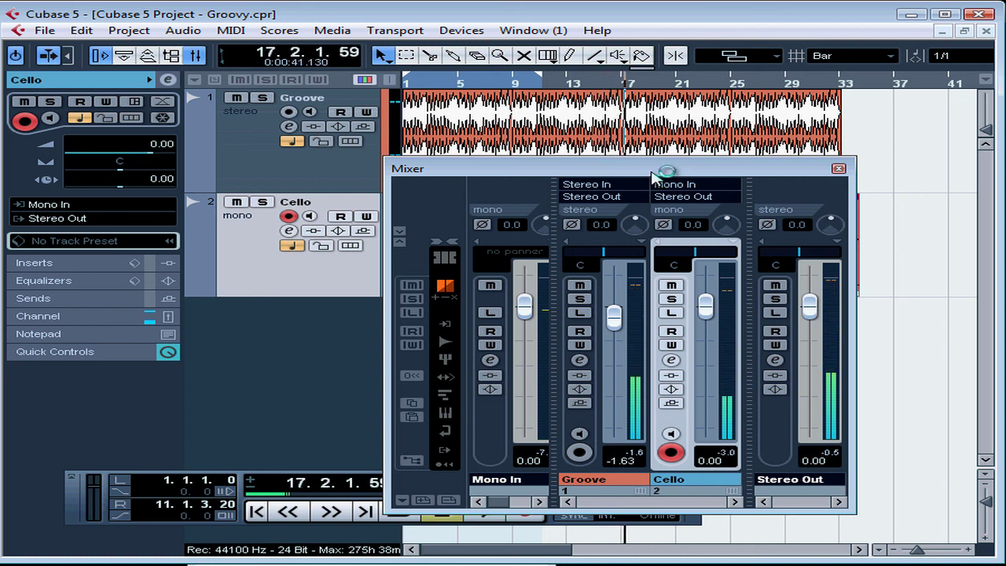
pyautogui.click(838, 169)
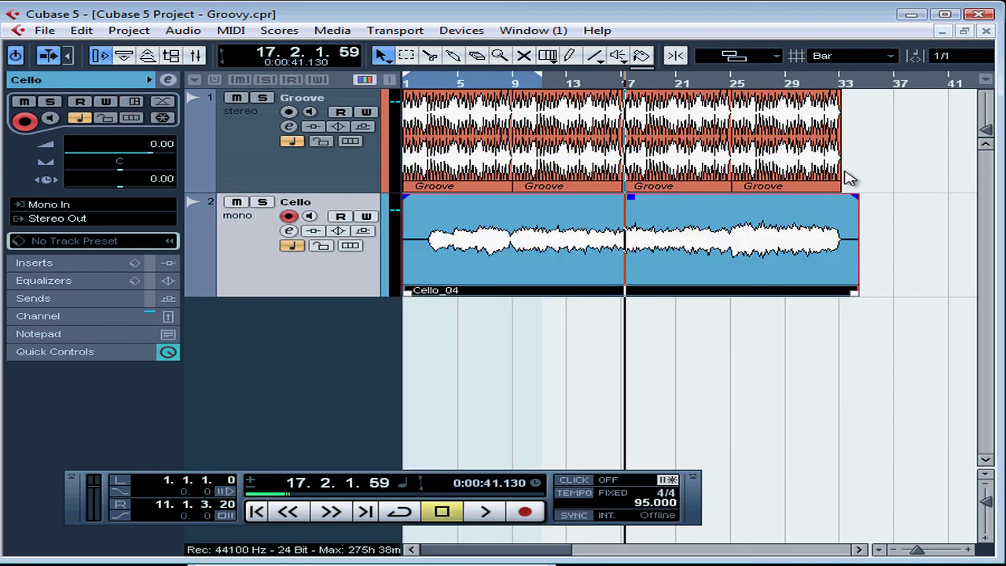